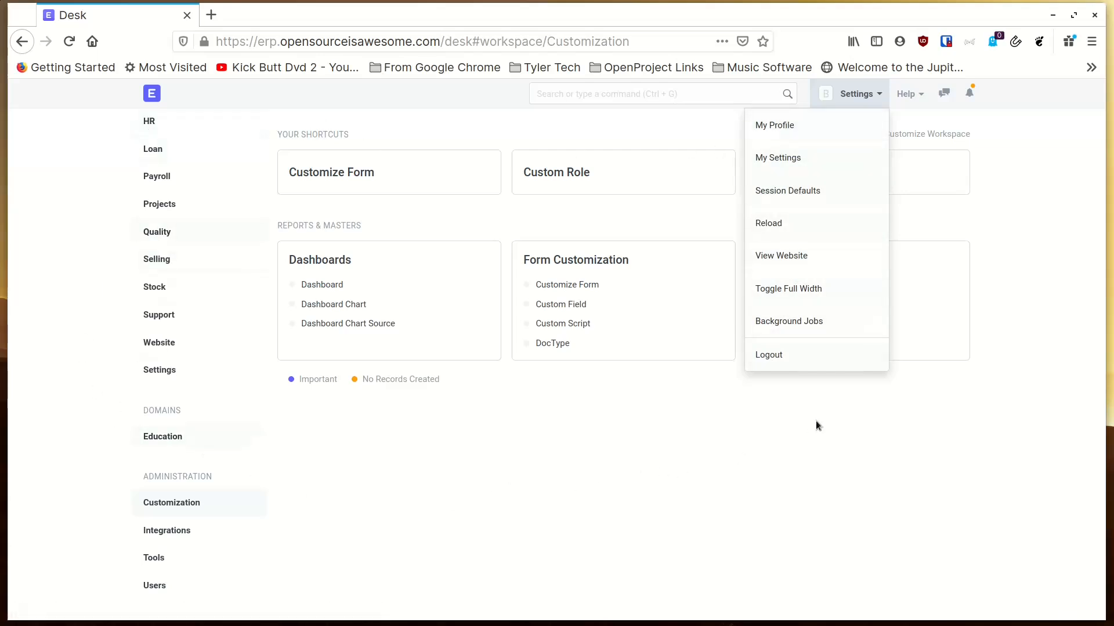
Open the Settings workspace and scroll down to its Email / Notifications links.
{"action": "left_click", "coordinate": [823, 442]}
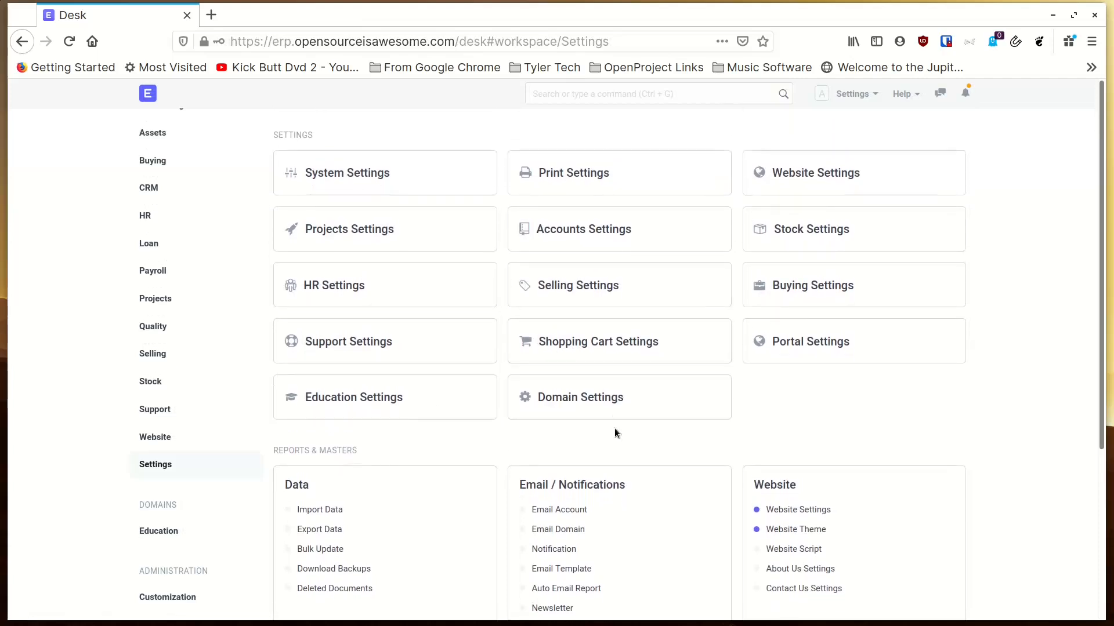
{"action": "scroll", "coordinate": [616, 409], "scroll_direction": "down", "scroll_amount": 3}
{"action": "scroll", "coordinate": [616, 409], "scroll_direction": "down", "scroll_amount": 1}
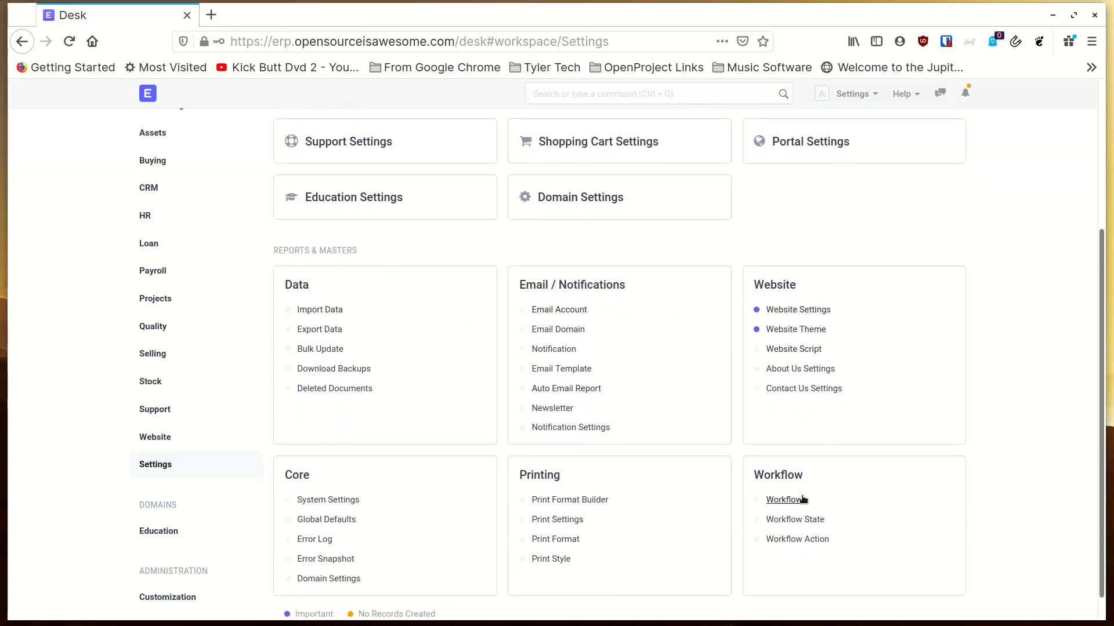
{"action": "scroll", "coordinate": [441, 464], "scroll_direction": "down", "scroll_amount": 1}
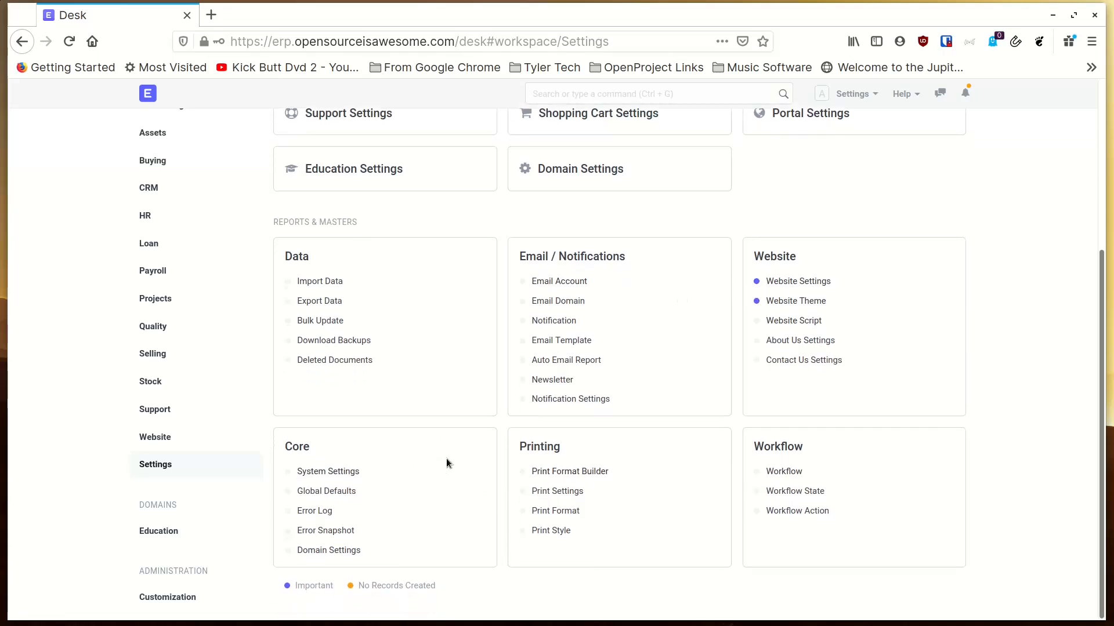
Go to the Email Domain list and start a new Email Domain record.
{"action": "left_click", "coordinate": [570, 302]}
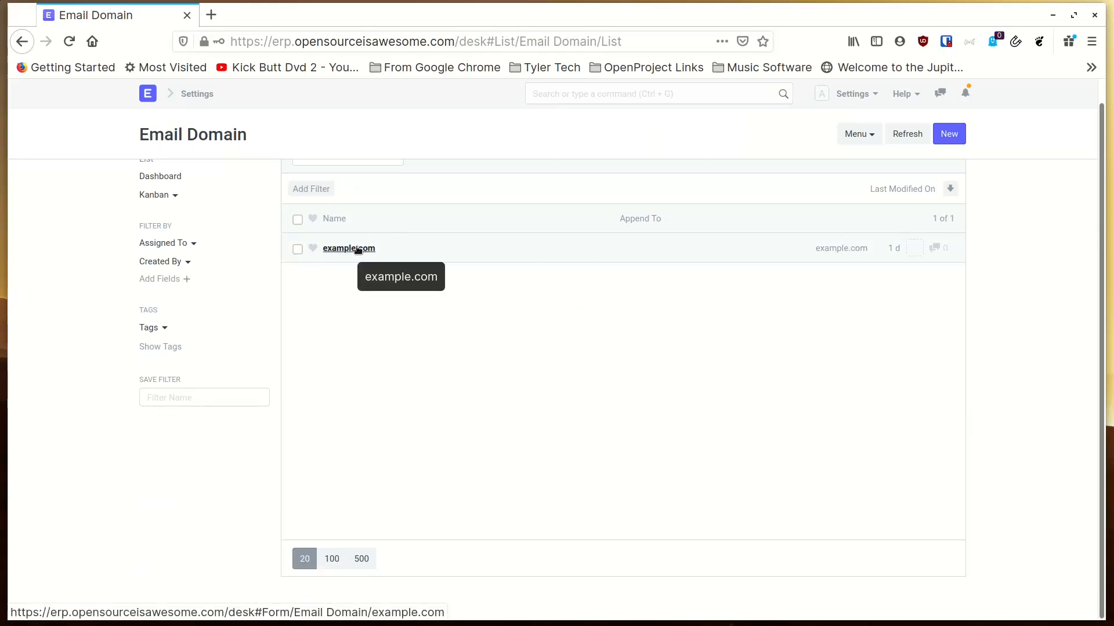
{"action": "left_click", "coordinate": [949, 134]}
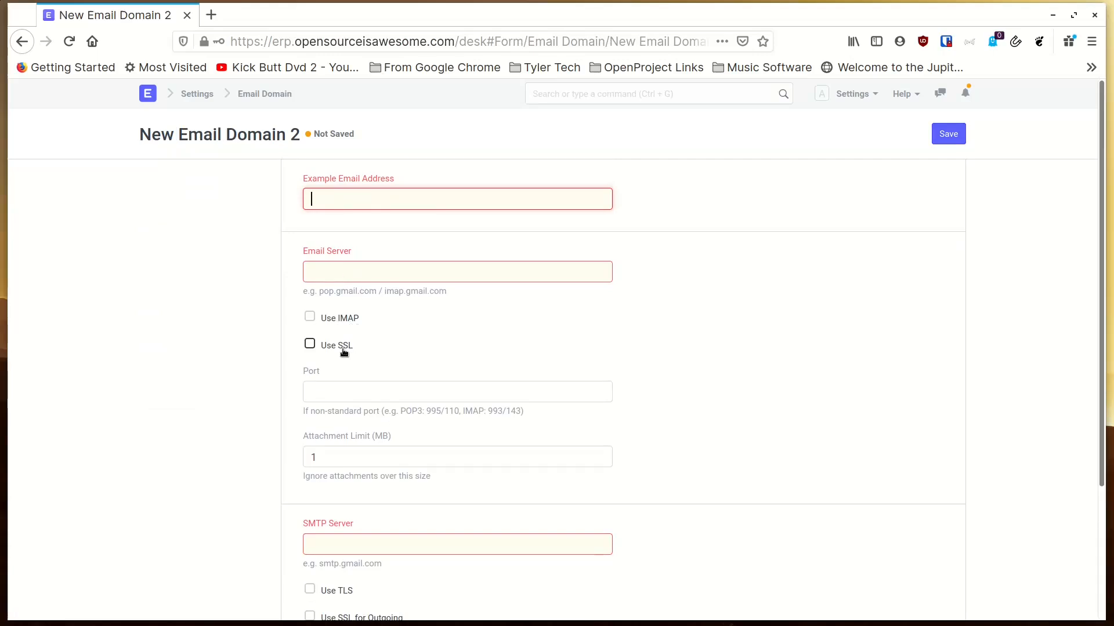
{"action": "scroll", "coordinate": [360, 374], "scroll_direction": "down", "scroll_amount": 2}
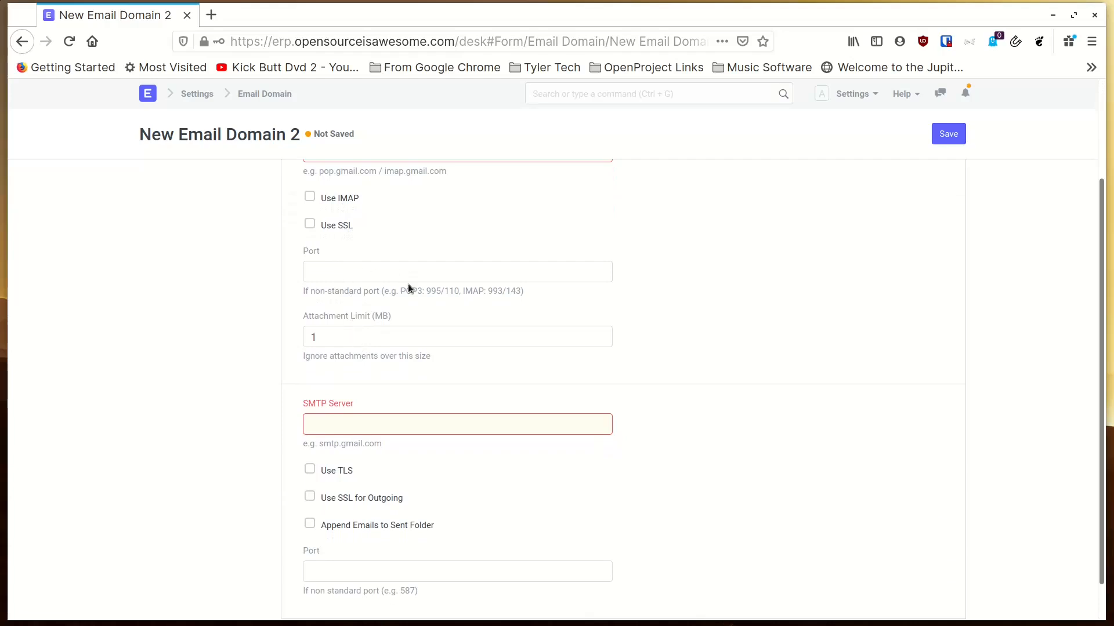
{"action": "scroll", "coordinate": [413, 296], "scroll_direction": "up", "scroll_amount": 2}
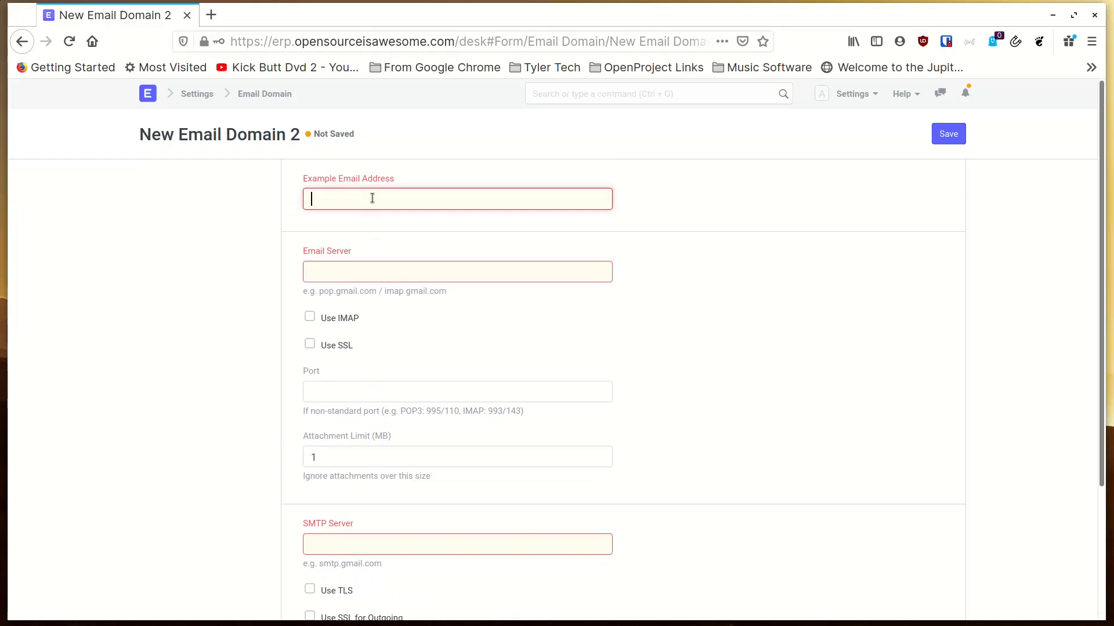
Enter the example email address, incoming server box.fixitdelrio.com with IMAP enabled, and port 993.
{"action": "key", "text": "Tab"}
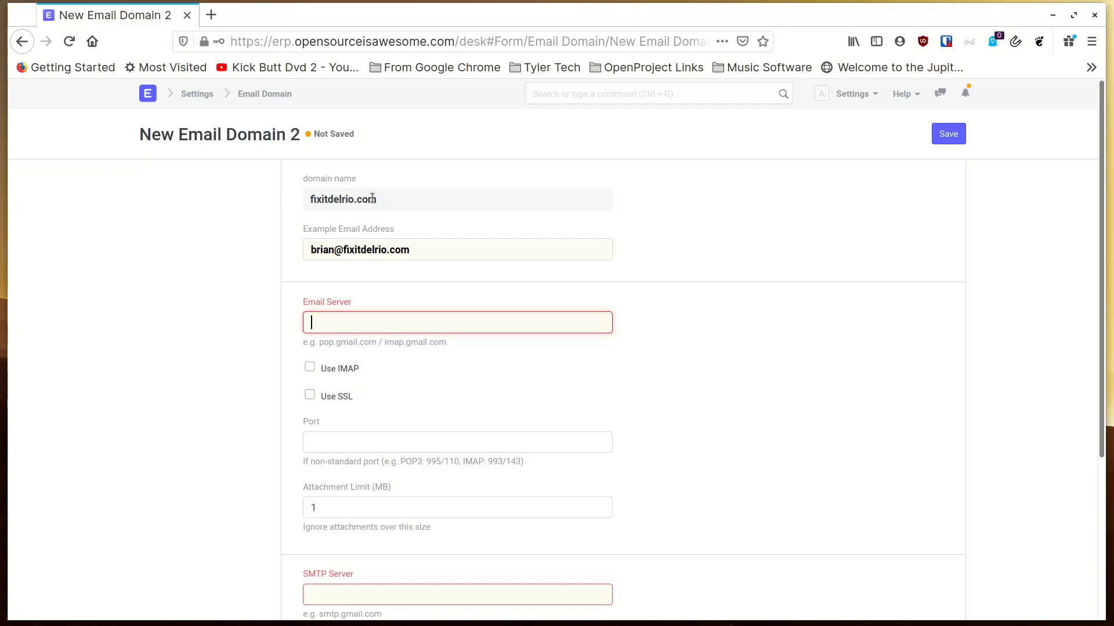
{"action": "type", "text": "box.fixitdelrio.com"}
{"action": "left_click", "coordinate": [310, 368]}
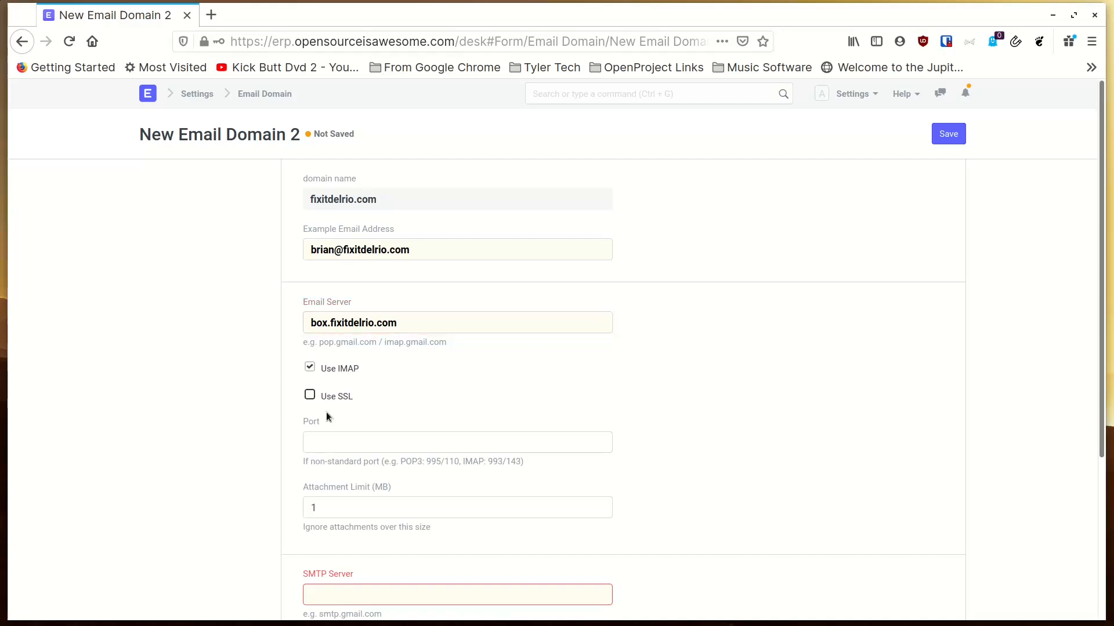
{"action": "left_click", "coordinate": [335, 445]}
{"action": "type", "text": "995"}
Set SMTP server box.fixitdelrio.com with TLS enabled on SMTP port 587.
{"action": "scroll", "coordinate": [336, 445], "scroll_direction": "down", "scroll_amount": 3}
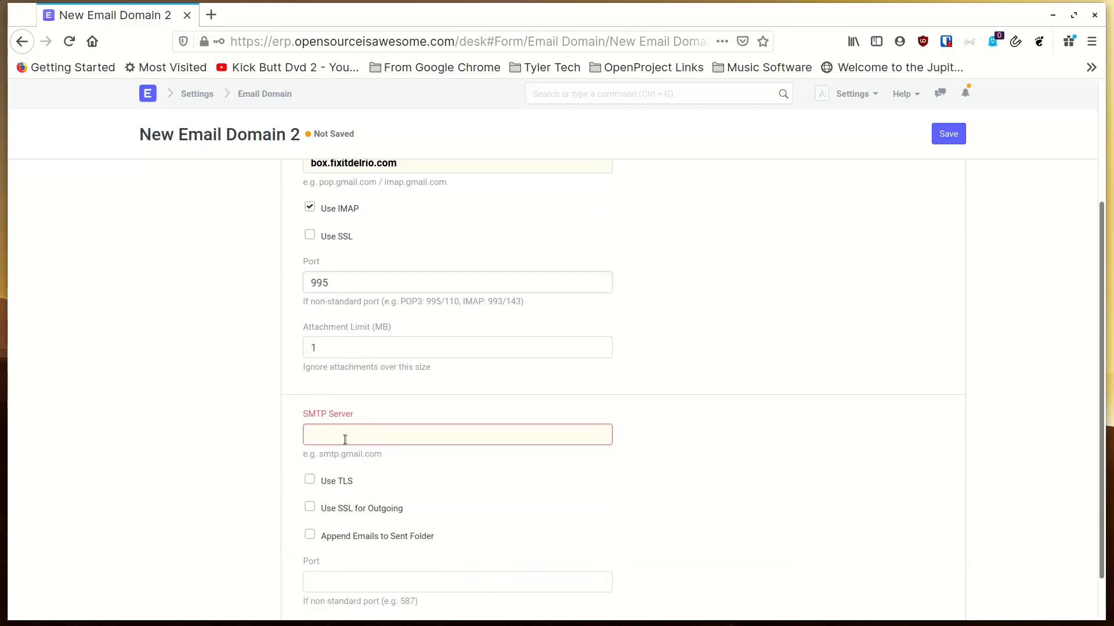
{"action": "left_click", "coordinate": [345, 440]}
{"action": "type", "text": "bo"}
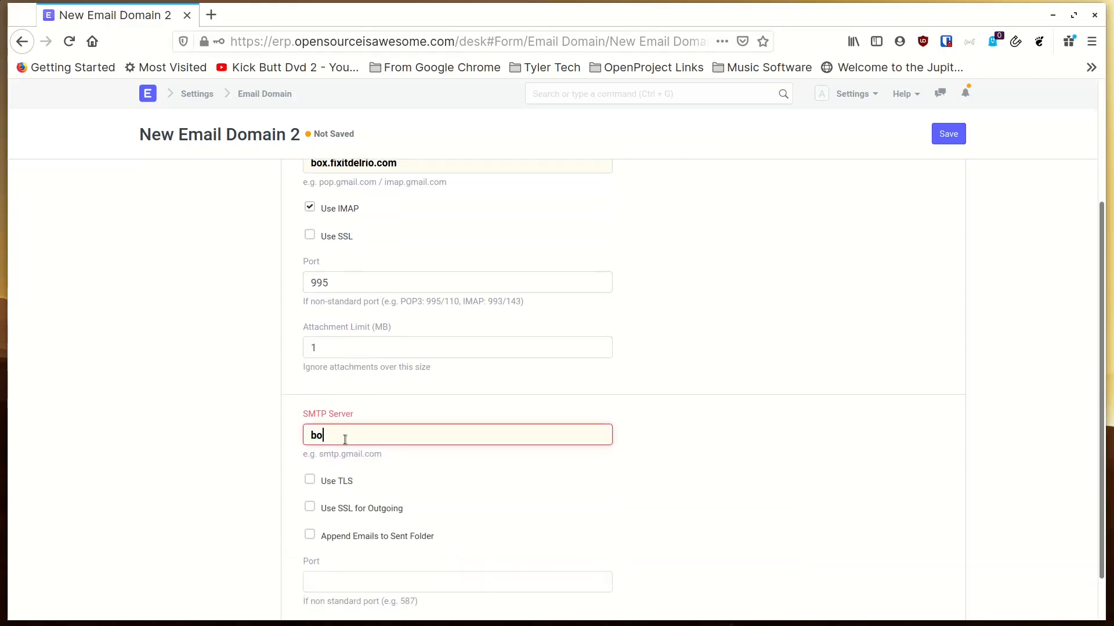
{"action": "type", "text": "x.fixitdelrio.com"}
{"action": "scroll", "coordinate": [309, 469], "scroll_direction": "down", "scroll_amount": 2}
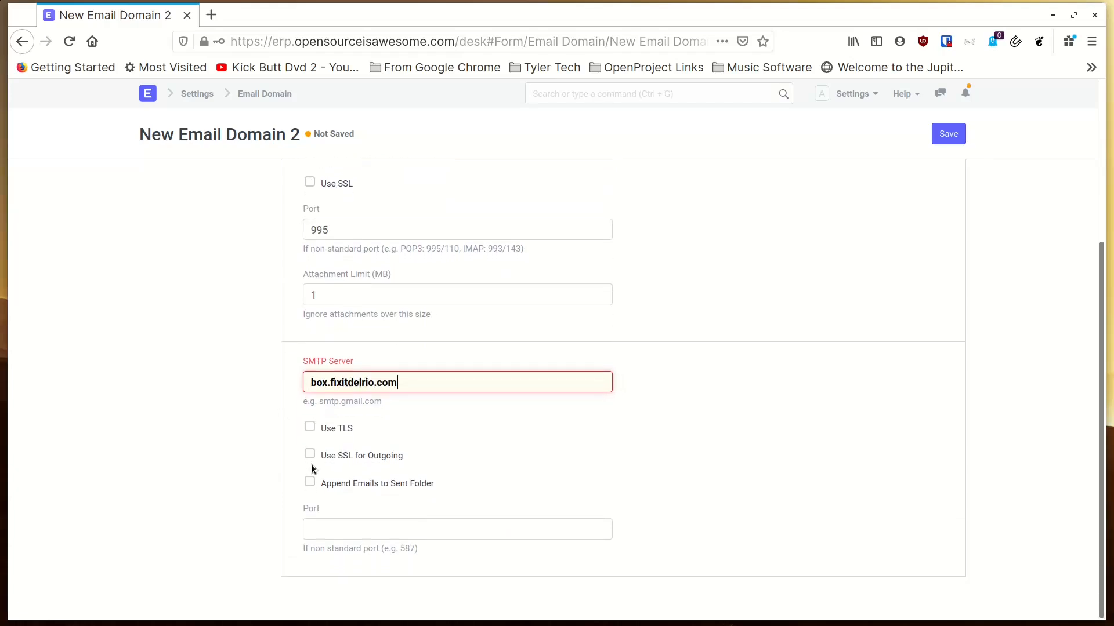
{"action": "left_click", "coordinate": [310, 427]}
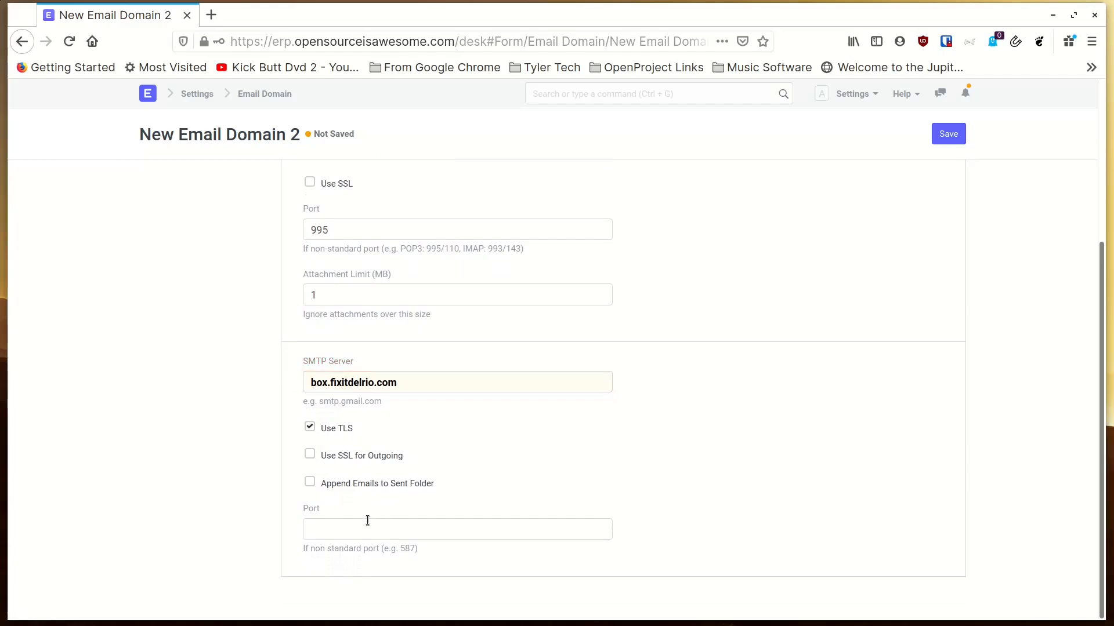
{"action": "left_click", "coordinate": [351, 533]}
{"action": "type", "text": "587"}
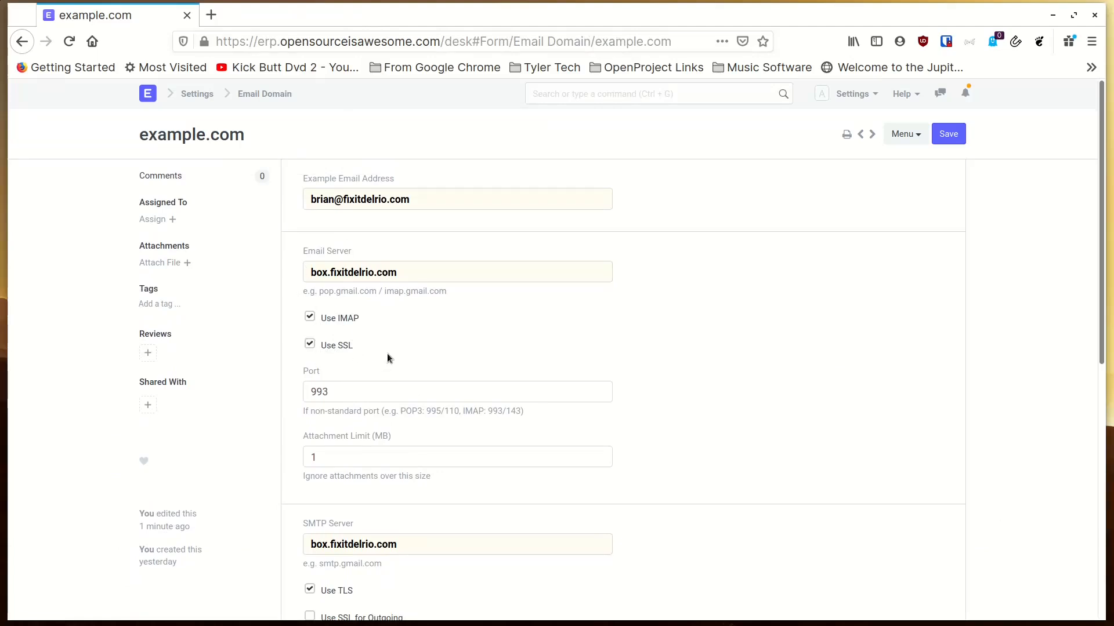
Change the Attachment Limit from 1 to 20 MB and save the example.com Email Domain.
{"action": "scroll", "coordinate": [388, 355], "scroll_direction": "down", "scroll_amount": 2}
{"action": "scroll", "coordinate": [387, 357], "scroll_direction": "down", "scroll_amount": 1}
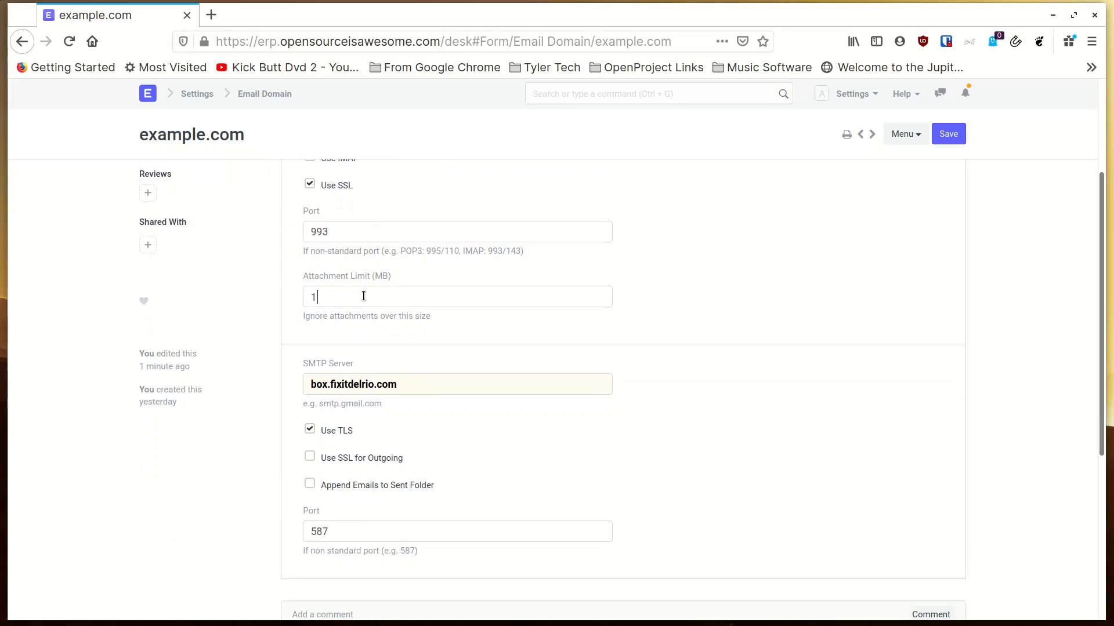
{"action": "double_click", "coordinate": [364, 296]}
{"action": "type", "text": "20"}
{"action": "scroll", "coordinate": [377, 489], "scroll_direction": "down", "scroll_amount": 2}
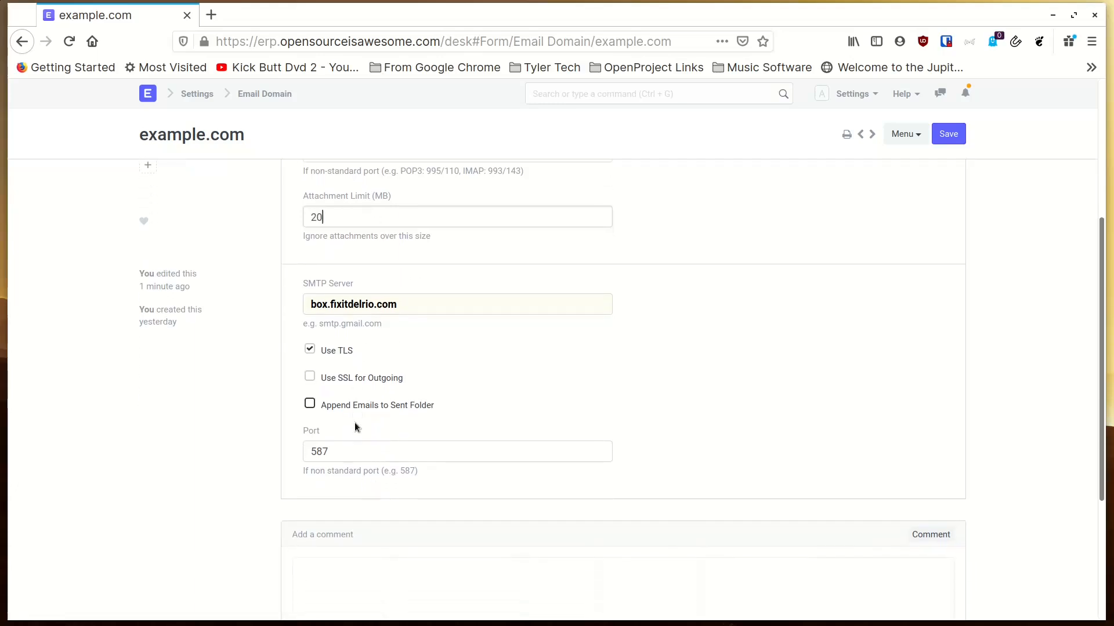
{"action": "scroll", "coordinate": [725, 360], "scroll_direction": "up", "scroll_amount": 5}
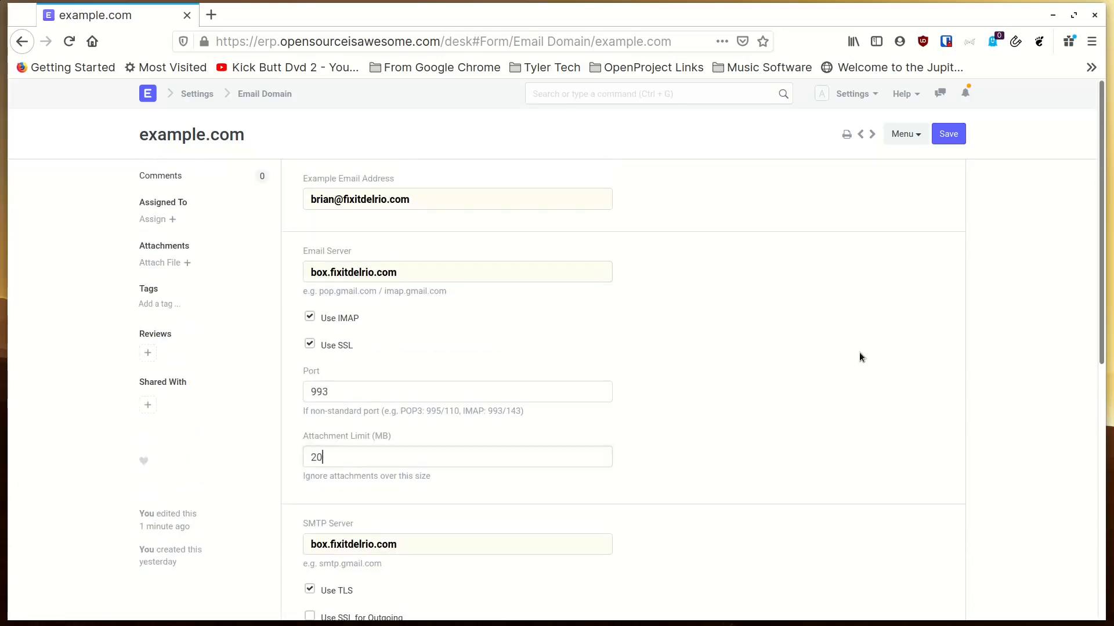
{"action": "left_click", "coordinate": [951, 141]}
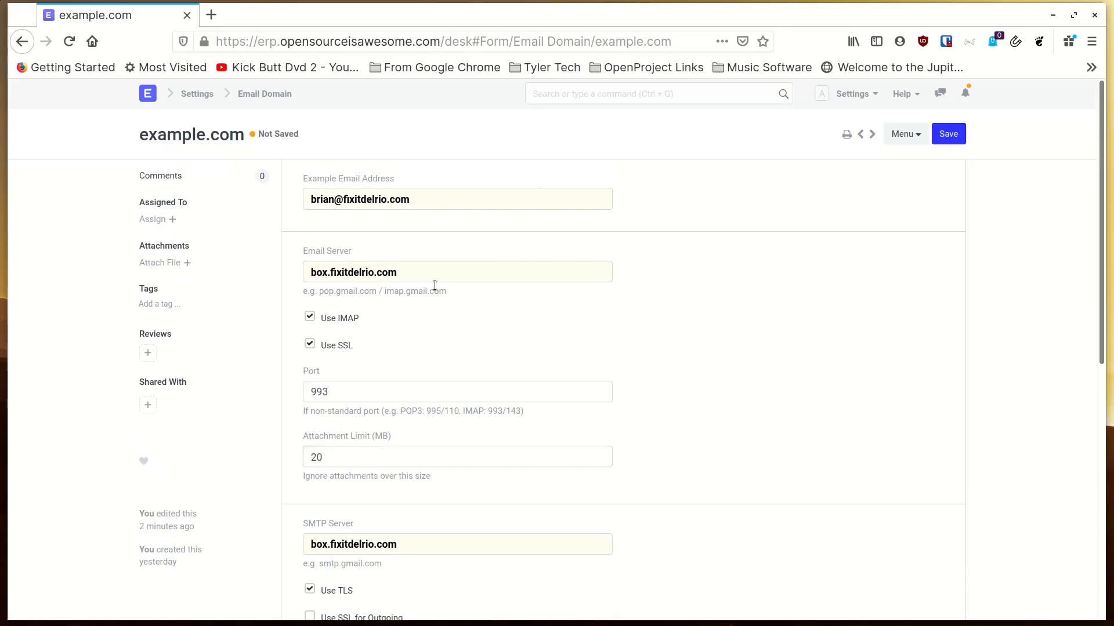
{"action": "left_click", "coordinate": [942, 141]}
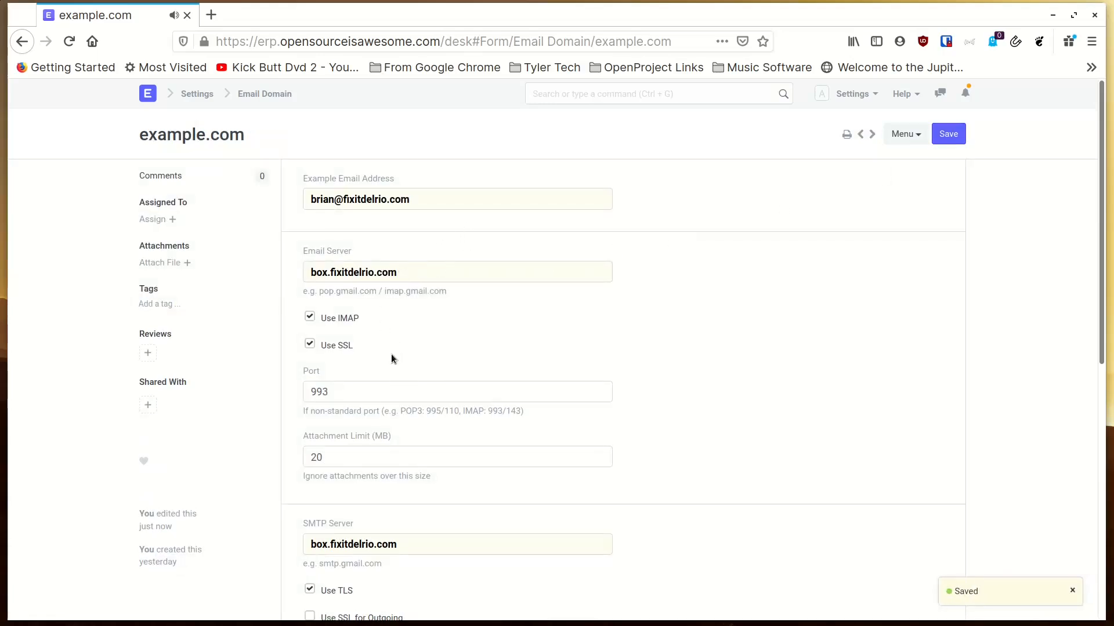
{"action": "scroll", "coordinate": [391, 353], "scroll_direction": "down", "scroll_amount": 6}
Leave the saved Email Domain form for the desk and open the Home workspace.
{"action": "scroll", "coordinate": [390, 354], "scroll_direction": "up", "scroll_amount": 6}
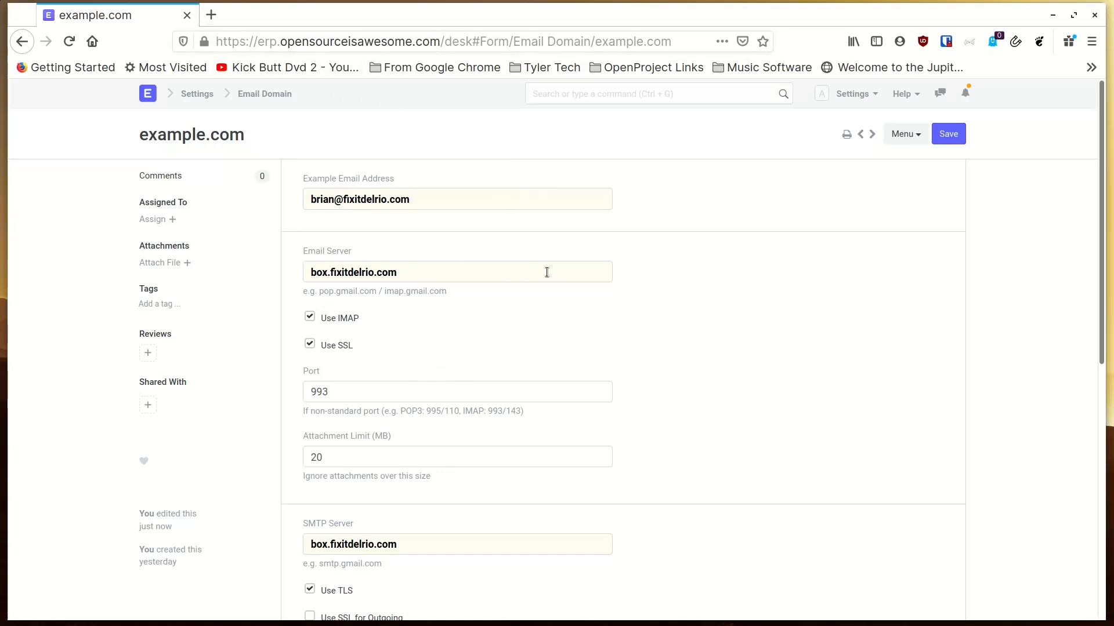
{"action": "left_click", "coordinate": [145, 96]}
{"action": "scroll", "coordinate": [466, 336], "scroll_direction": "down", "scroll_amount": 2}
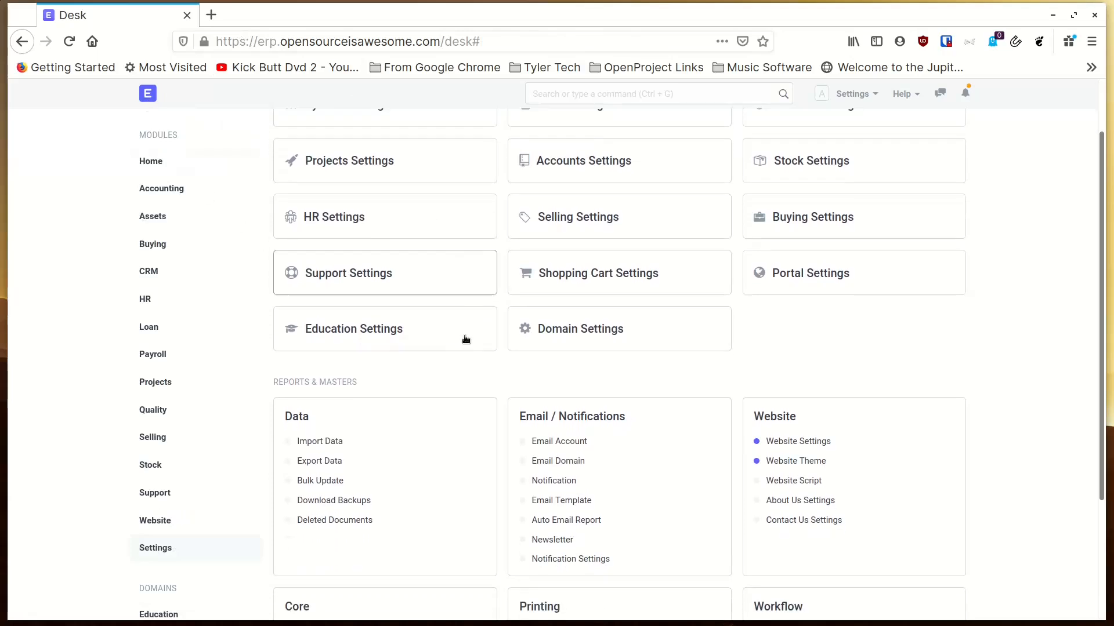
{"action": "scroll", "coordinate": [464, 337], "scroll_direction": "up", "scroll_amount": 2}
{"action": "left_click", "coordinate": [152, 161]}
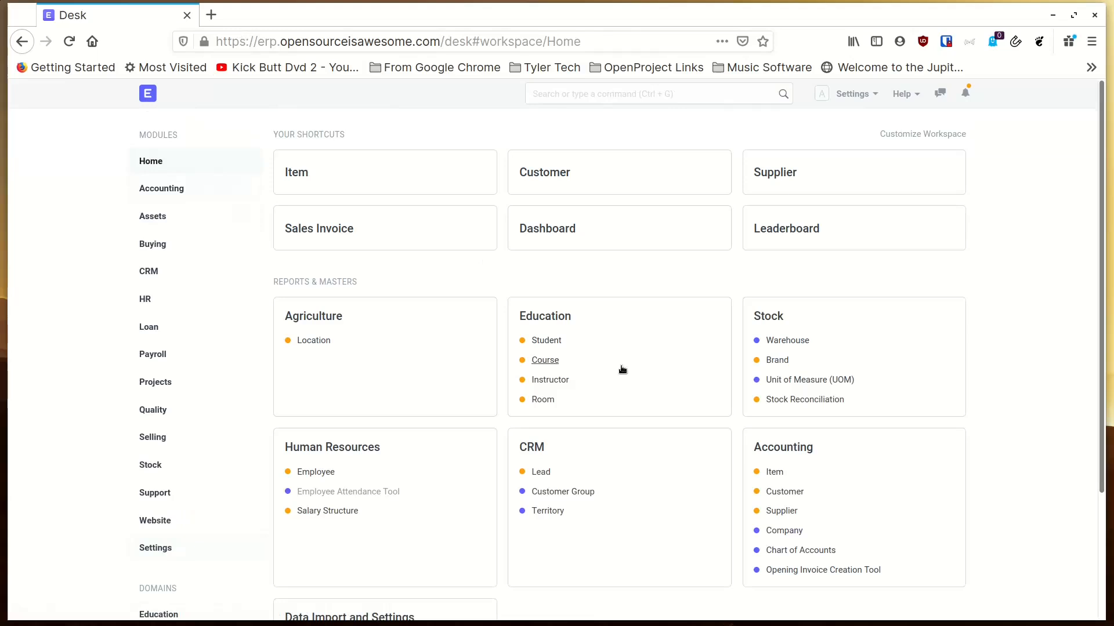
{"action": "scroll", "coordinate": [773, 434], "scroll_direction": "down", "scroll_amount": 3}
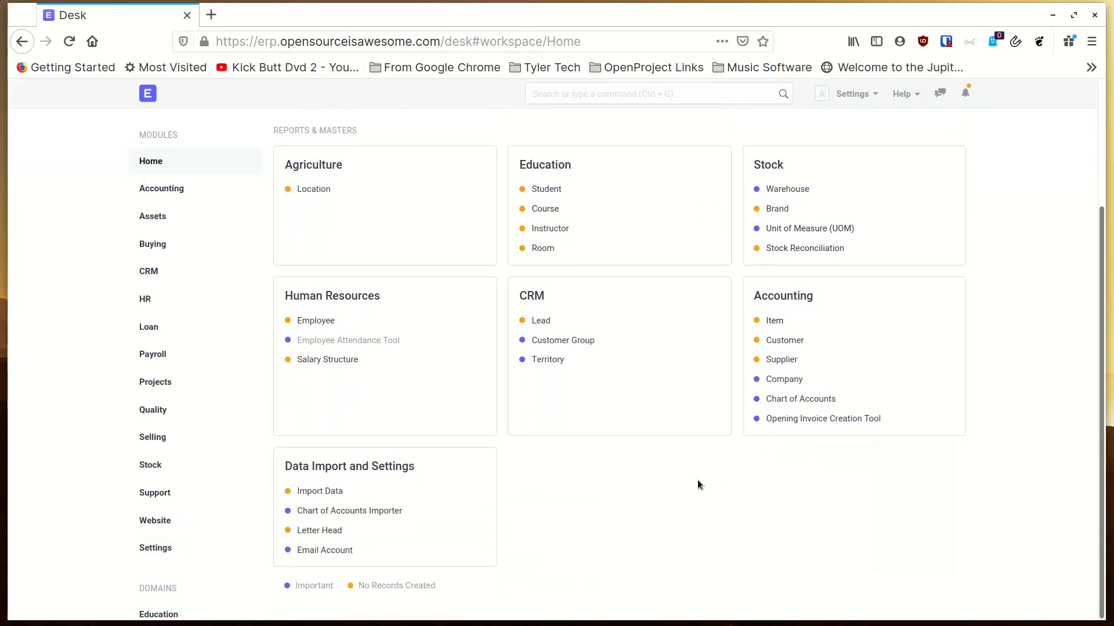
{"action": "scroll", "coordinate": [696, 476], "scroll_direction": "up", "scroll_amount": 3}
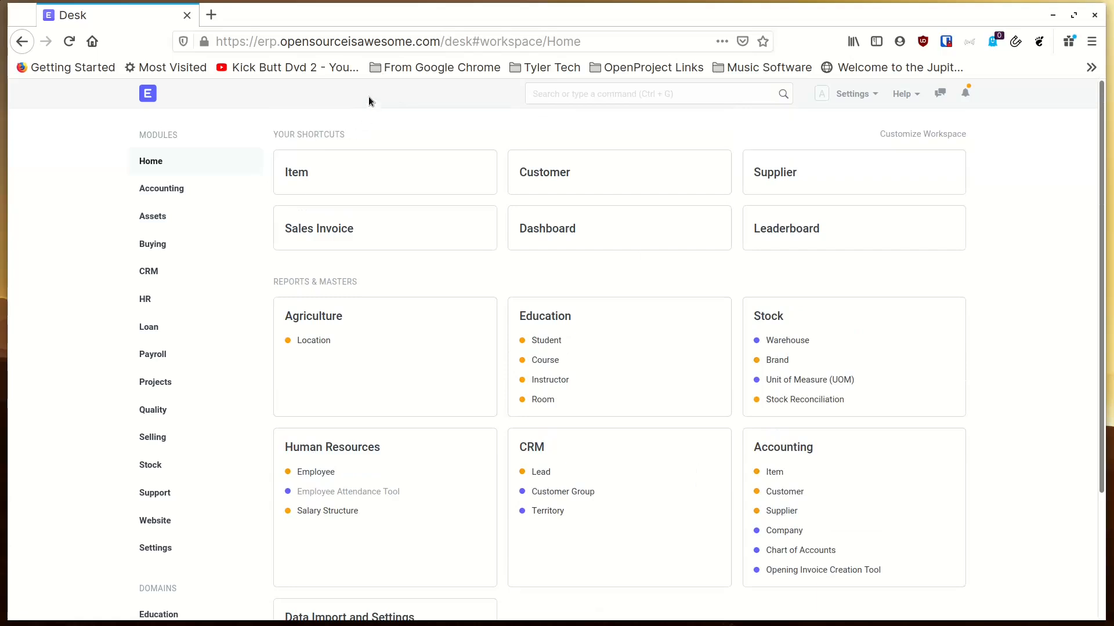